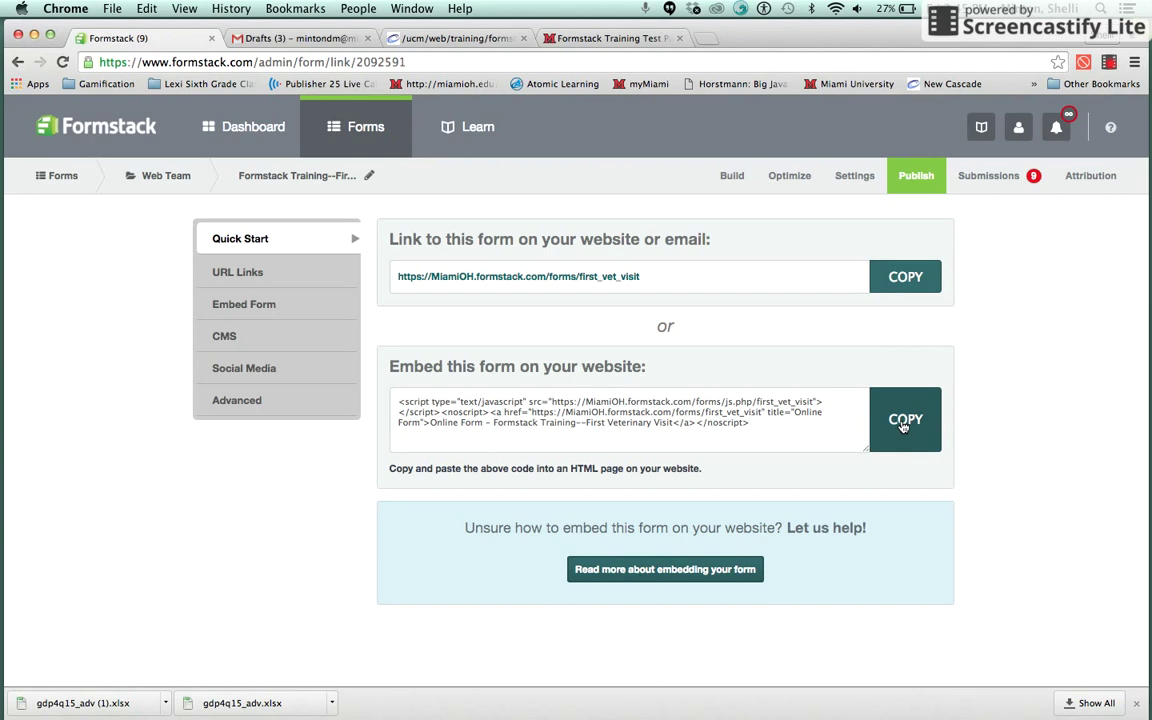
# Step: Copy the form's link and apply it to the words "First Veterinary Visit" in the "Your Pet's First Appointment" email draft
pyautogui.click(911, 288)
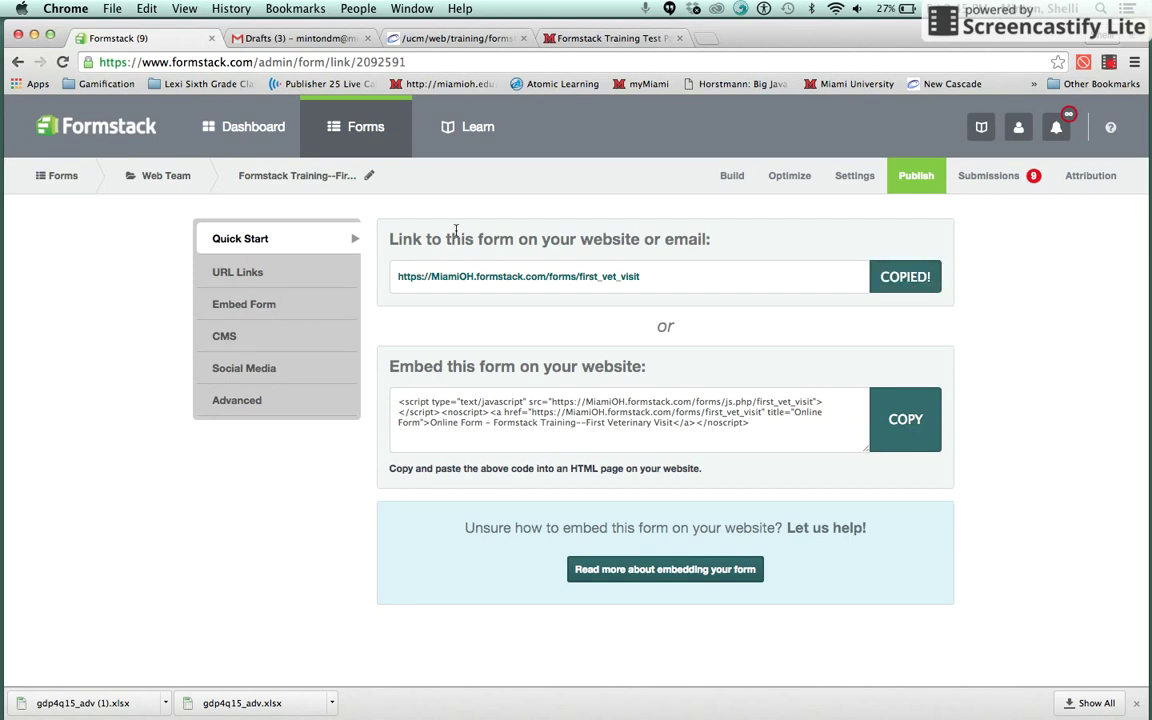
pyautogui.click(310, 40)
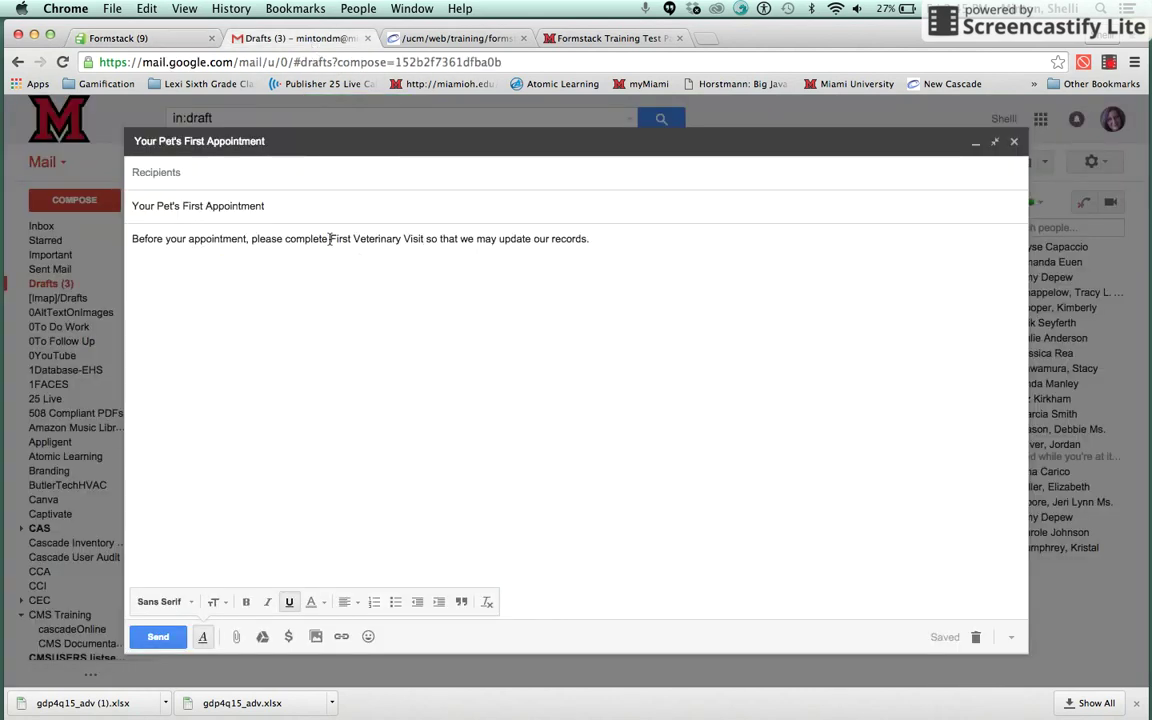
pyautogui.moveTo(330, 239); pyautogui.dragTo(422, 242)
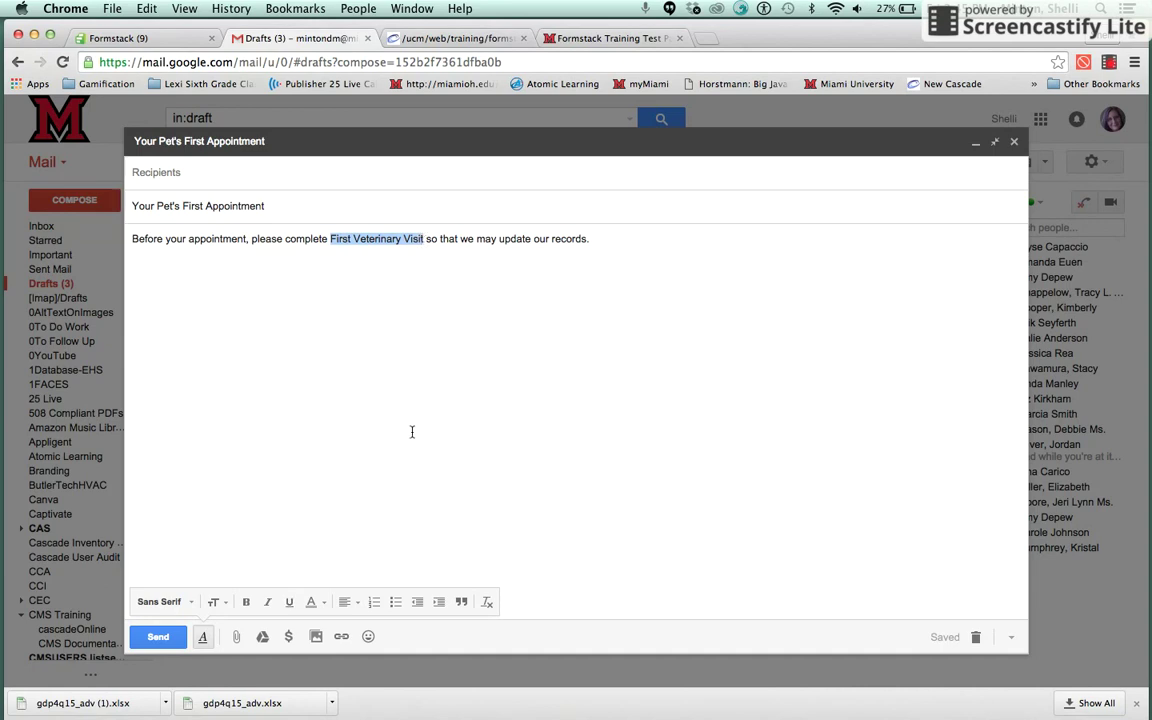
pyautogui.click(340, 638)
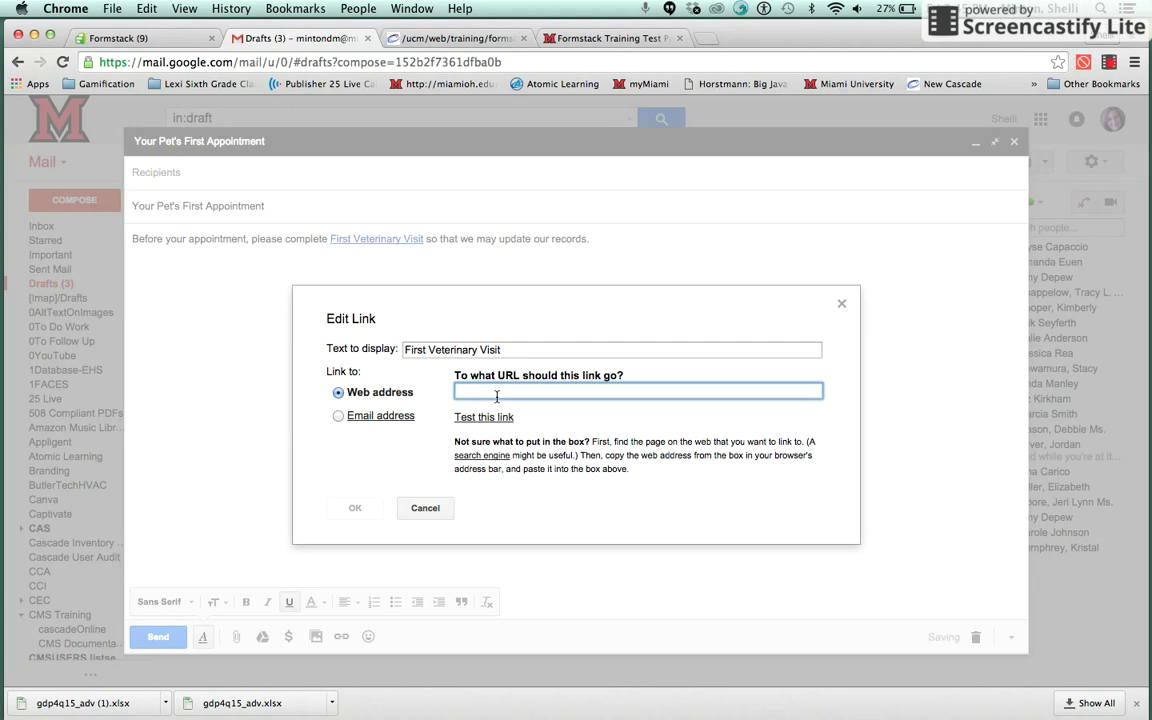
pyautogui.press('super+v')
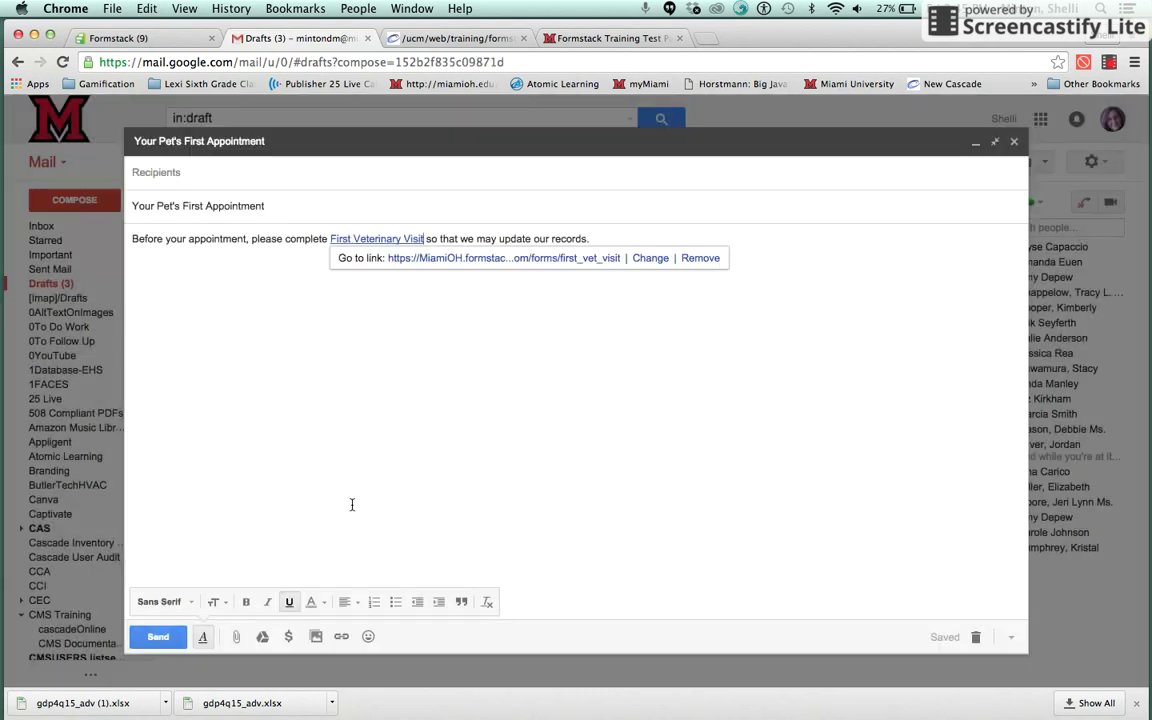
pyautogui.click(352, 507)
pyautogui.click(470, 327)
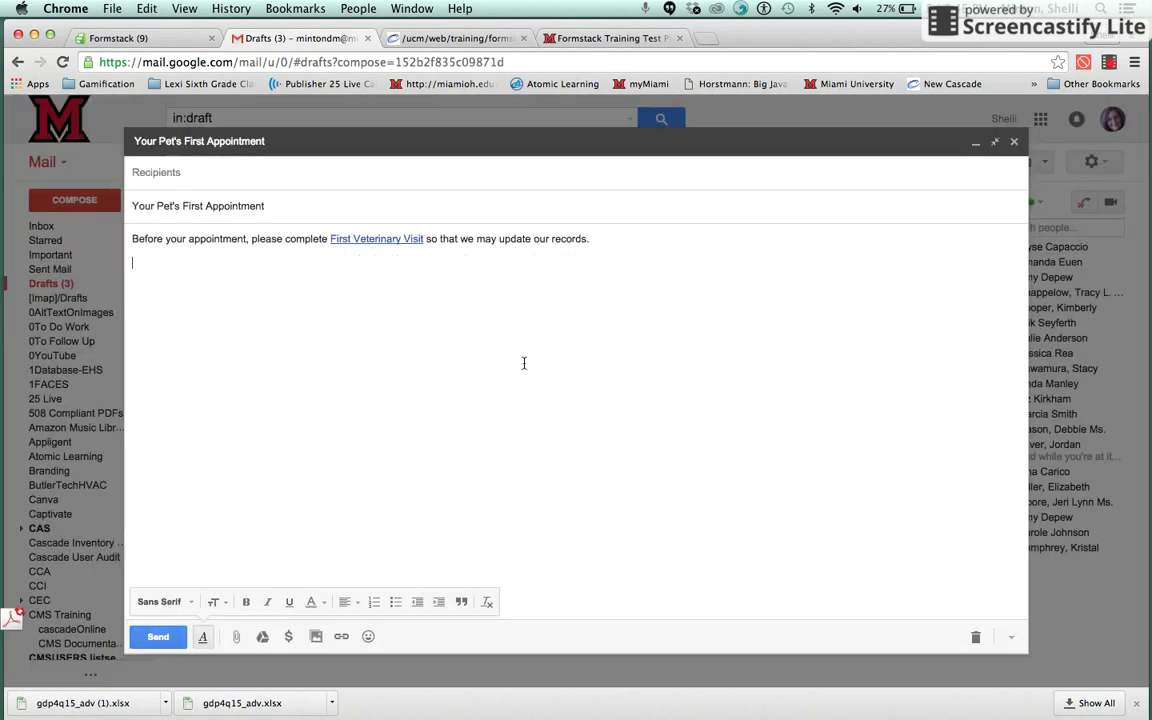
# Step: Test the "First Veterinary Visit" link in the email draft, and close the opened form and the mail page
pyautogui.click(380, 238)
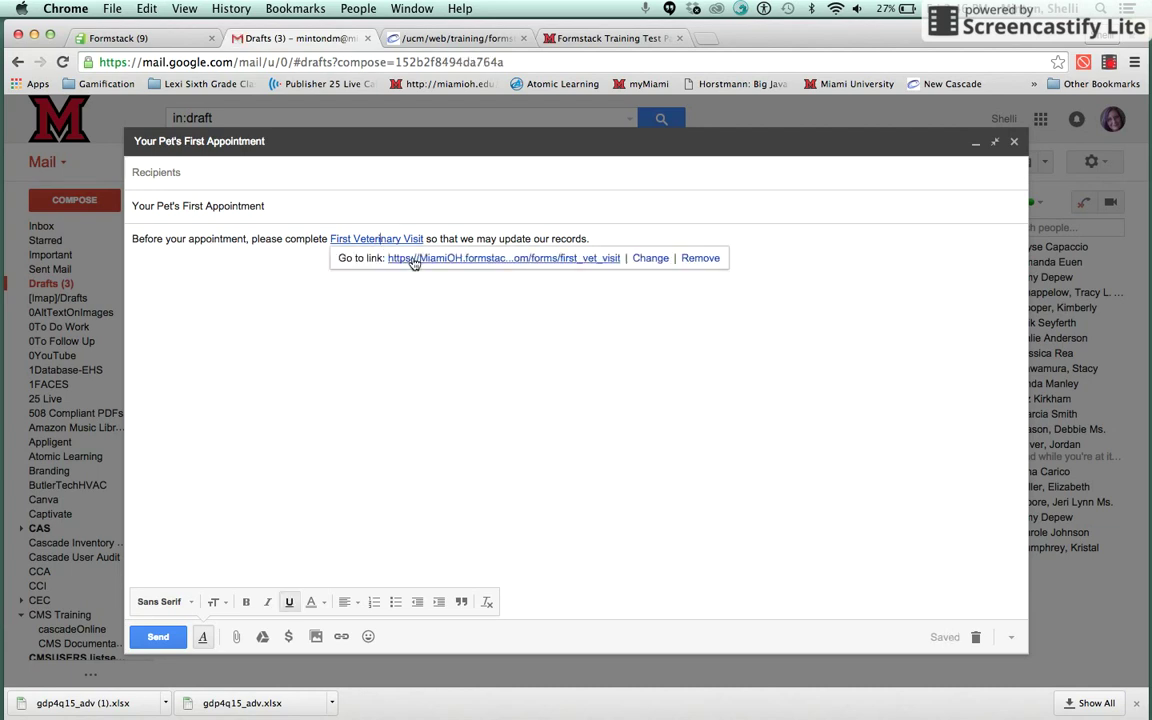
pyautogui.click(412, 258)
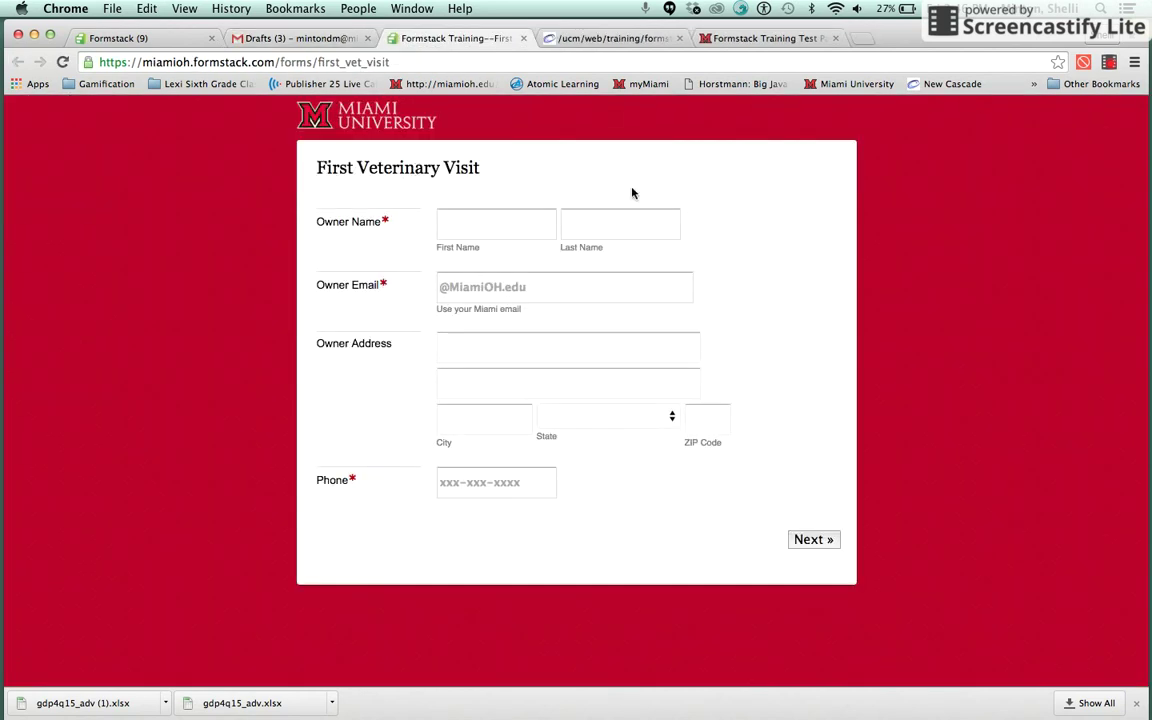
pyautogui.click(523, 38)
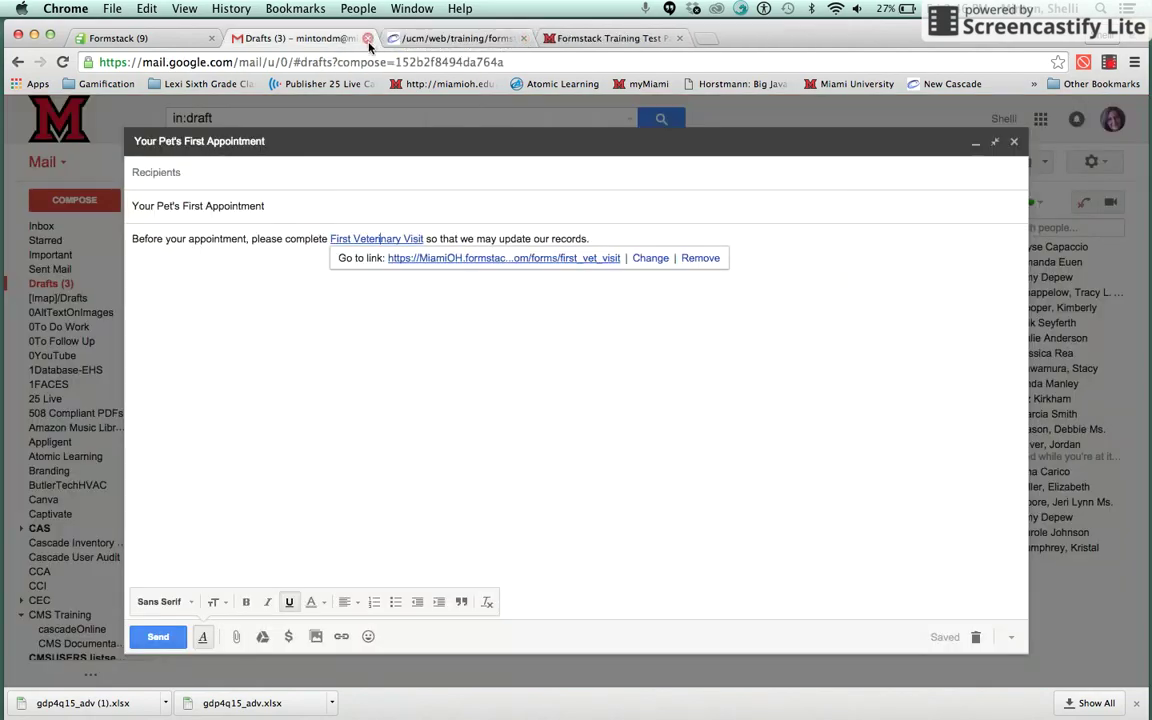
pyautogui.click(364, 40)
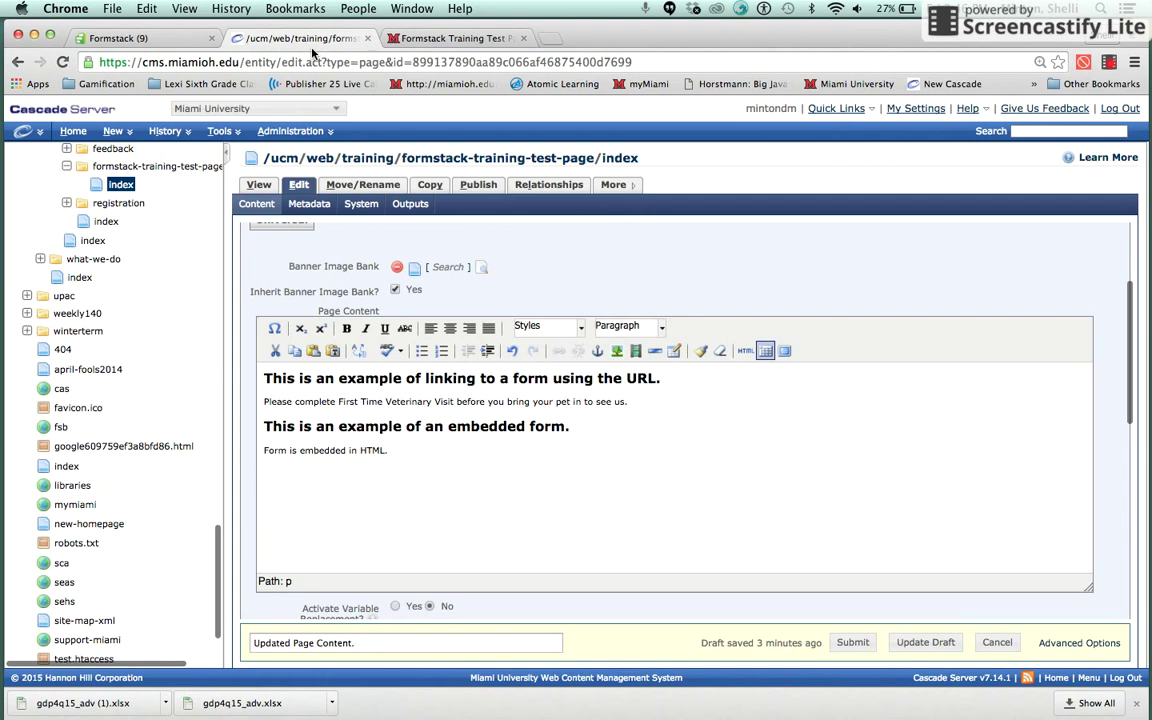
# Step: Copy the form's URL from Formstack and insert it as an external link on "First Time Veterinary" in the Cascade page content
pyautogui.click(180, 46)
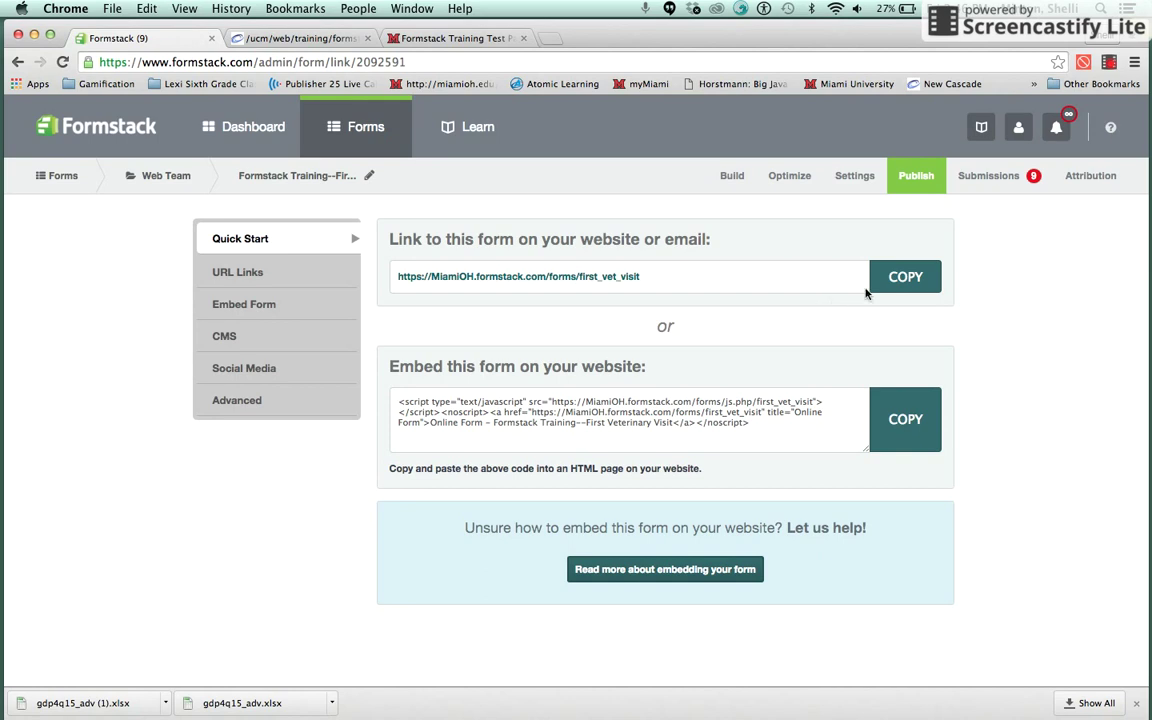
pyautogui.click(918, 280)
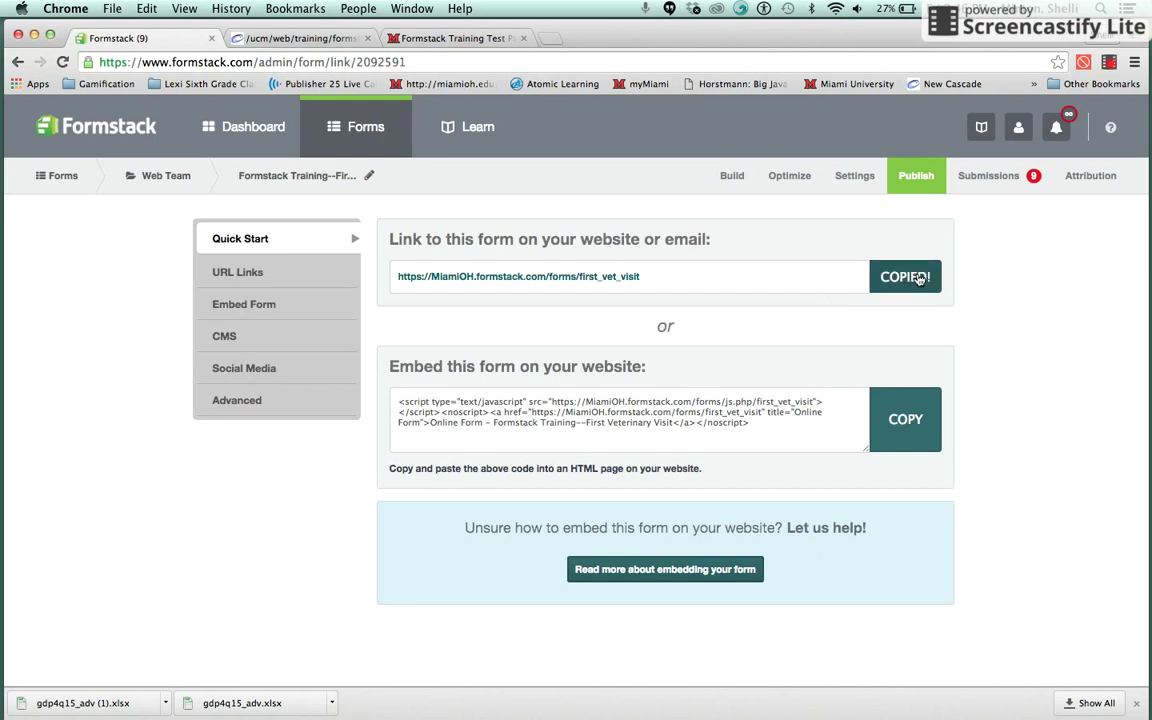
pyautogui.click(323, 39)
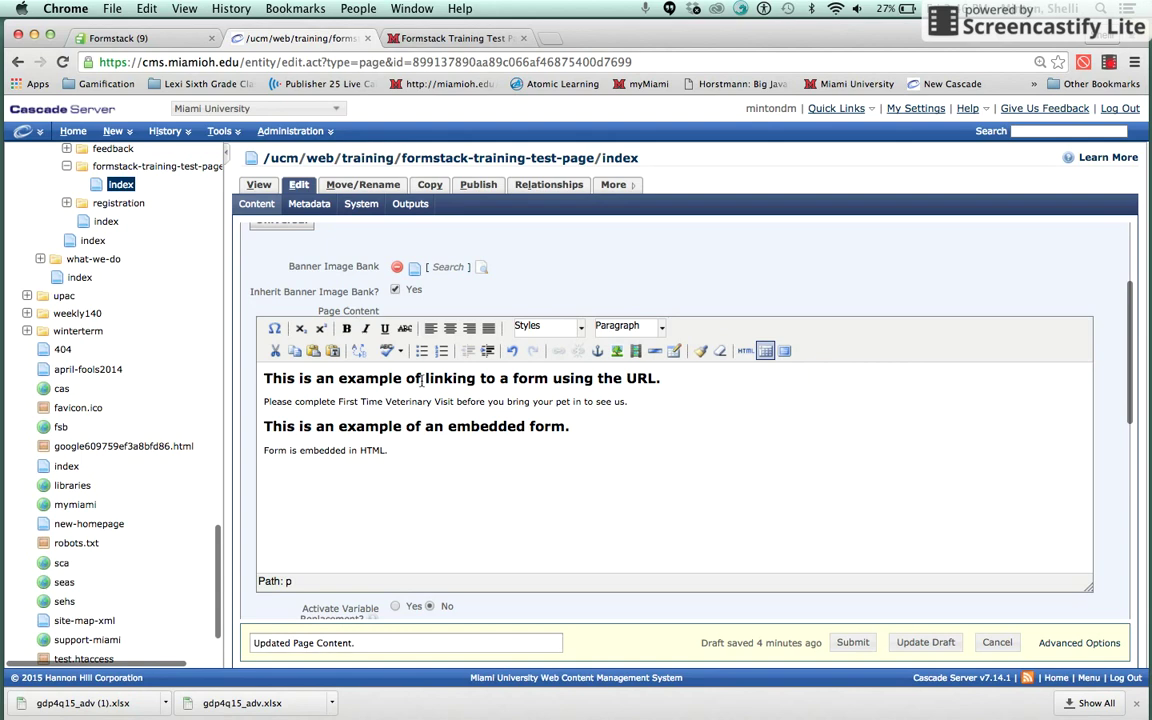
pyautogui.click(337, 402)
pyautogui.moveTo(337, 402); pyautogui.dragTo(432, 403)
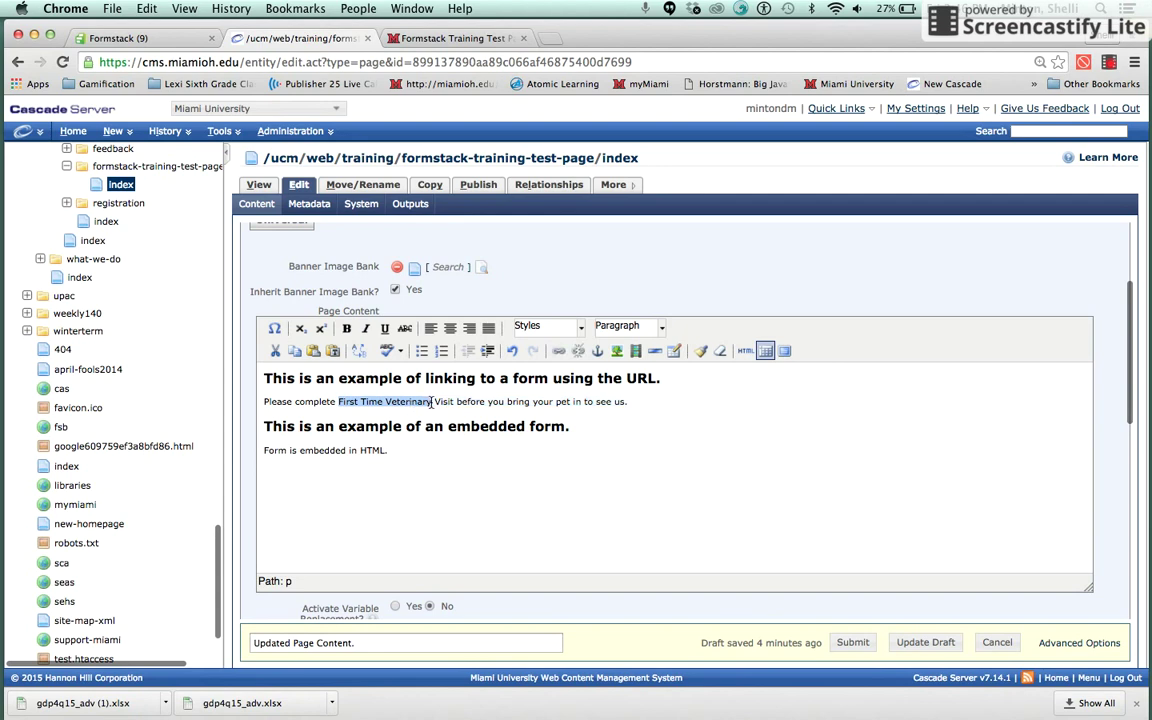
pyautogui.click(560, 356)
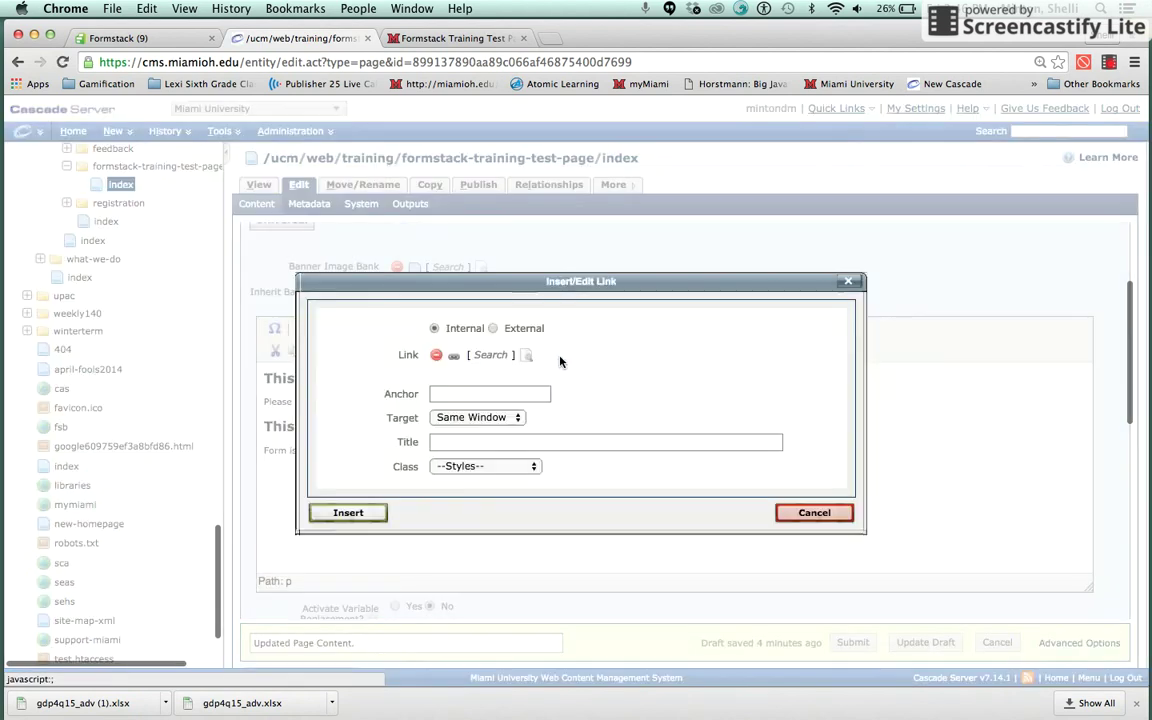
pyautogui.click(493, 329)
pyautogui.click(473, 354)
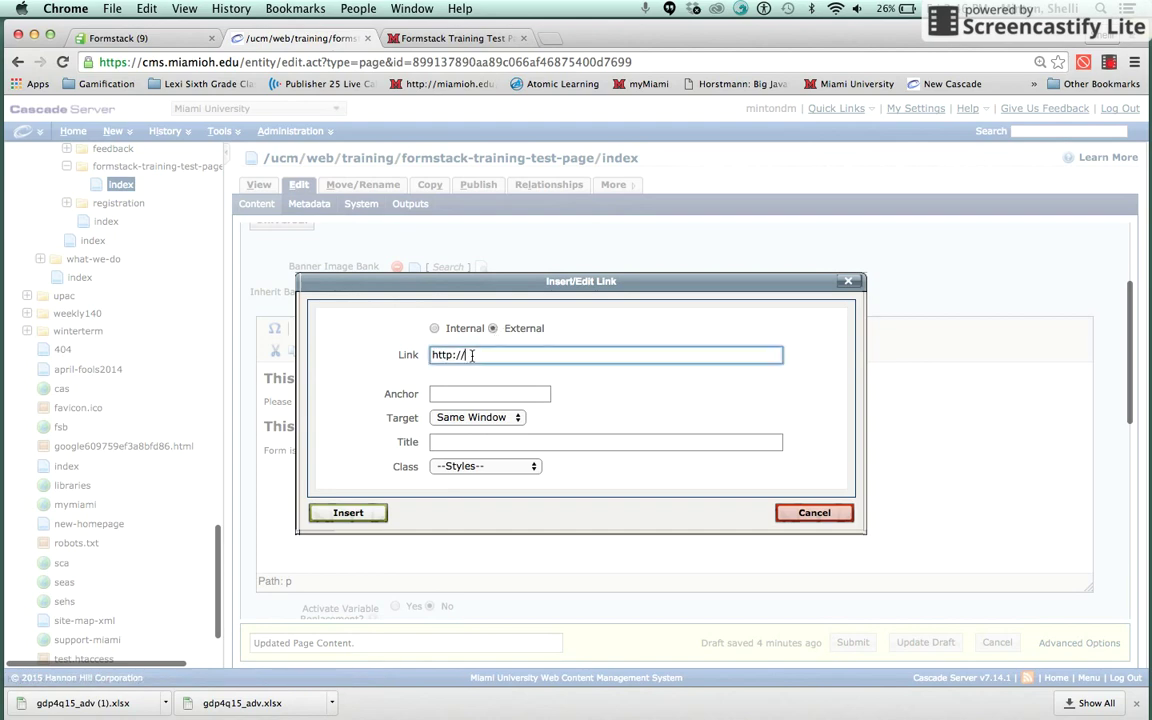
pyautogui.moveTo(473, 354); pyautogui.dragTo(399, 358)
pyautogui.hotkey('ctrl', 'v')
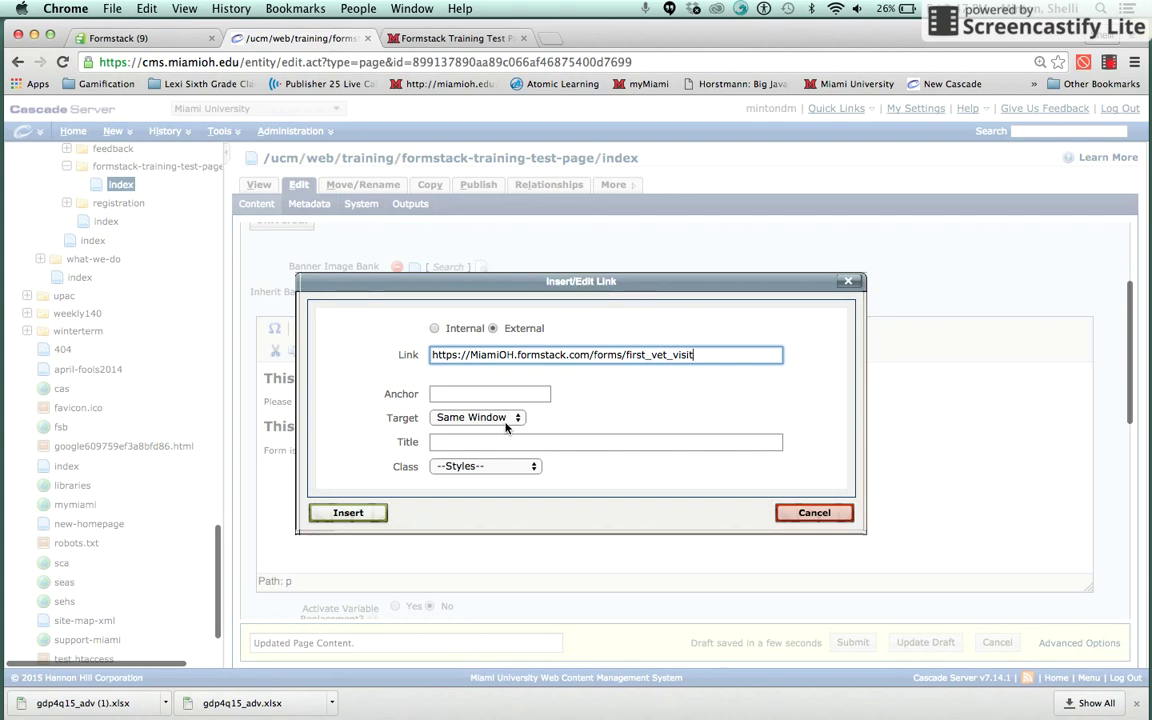
pyautogui.click(345, 512)
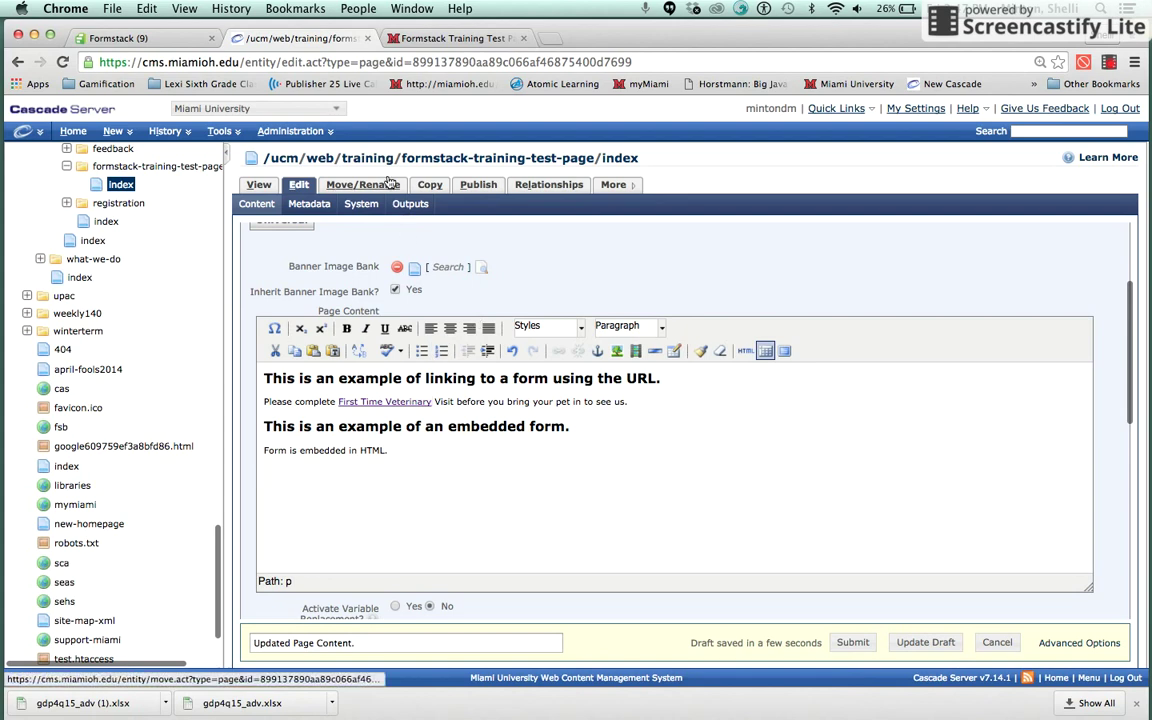
# Step: Copy the form's embed code from Formstack and paste it on a new line at the end of the Cascade page's HTML source
pyautogui.click(145, 39)
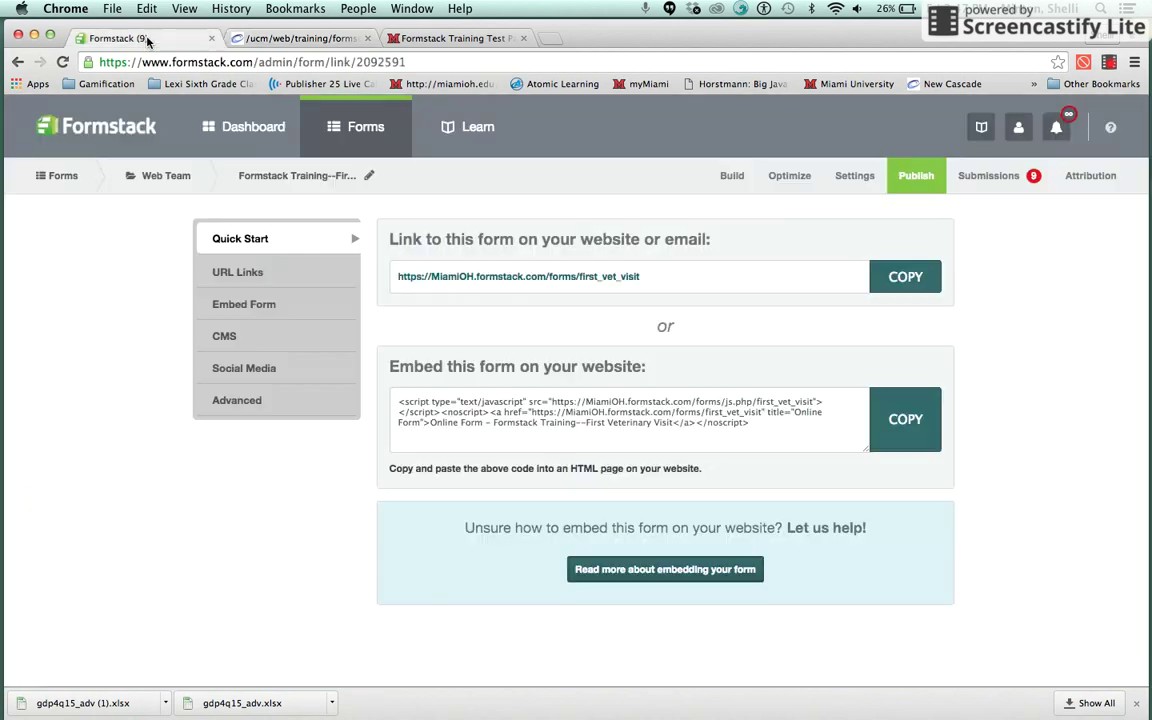
pyautogui.click(910, 428)
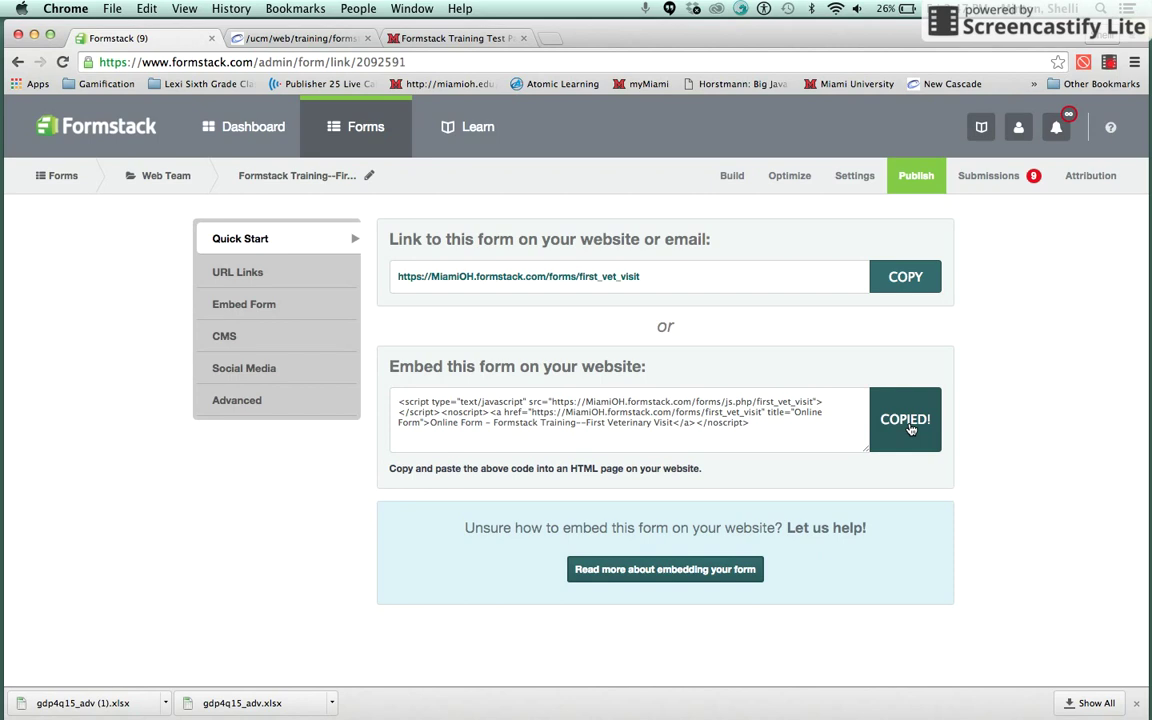
pyautogui.click(295, 40)
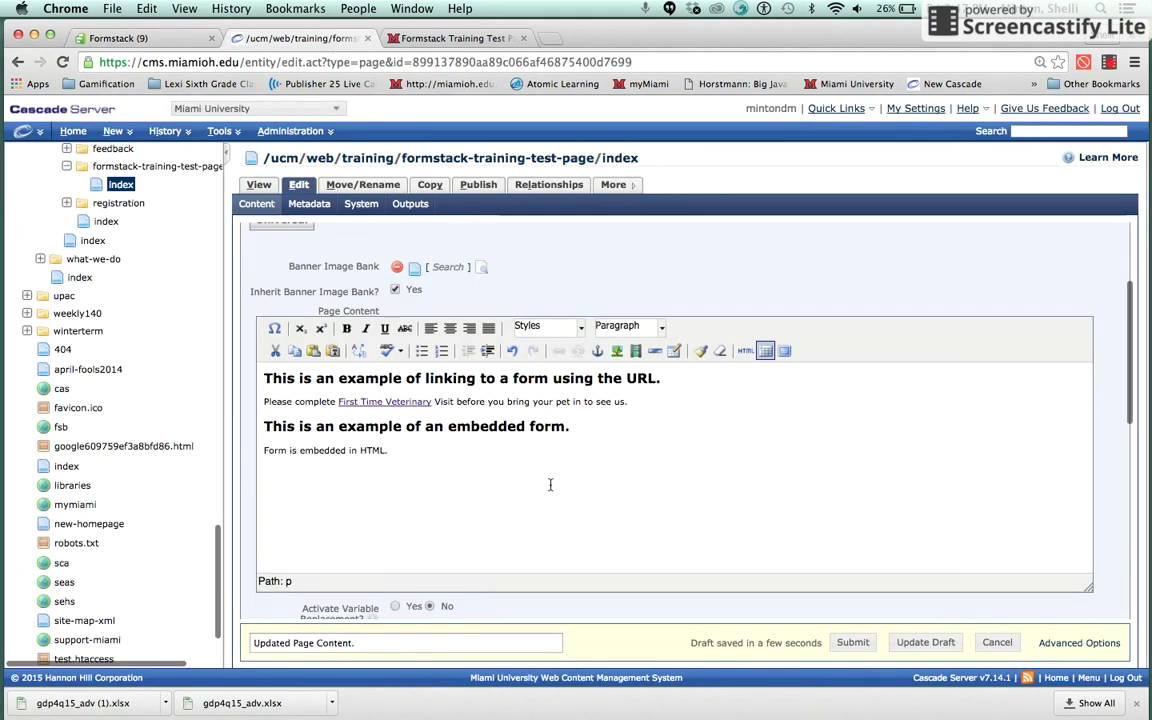
pyautogui.click(745, 352)
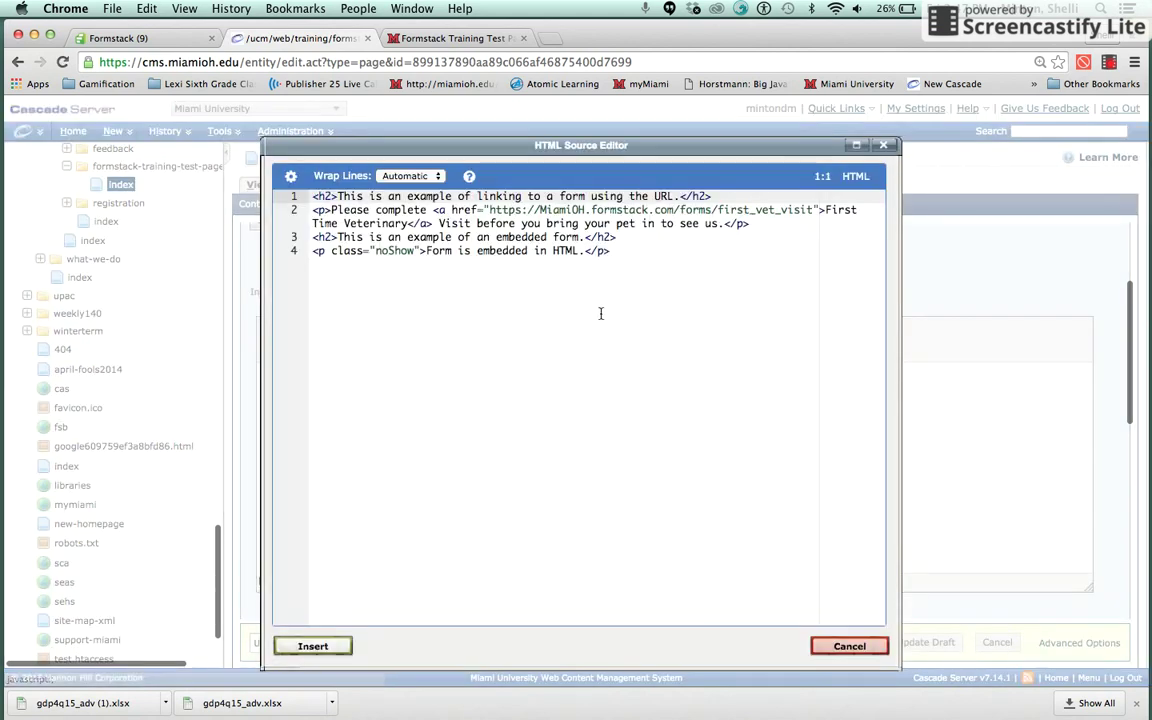
pyautogui.click(329, 271)
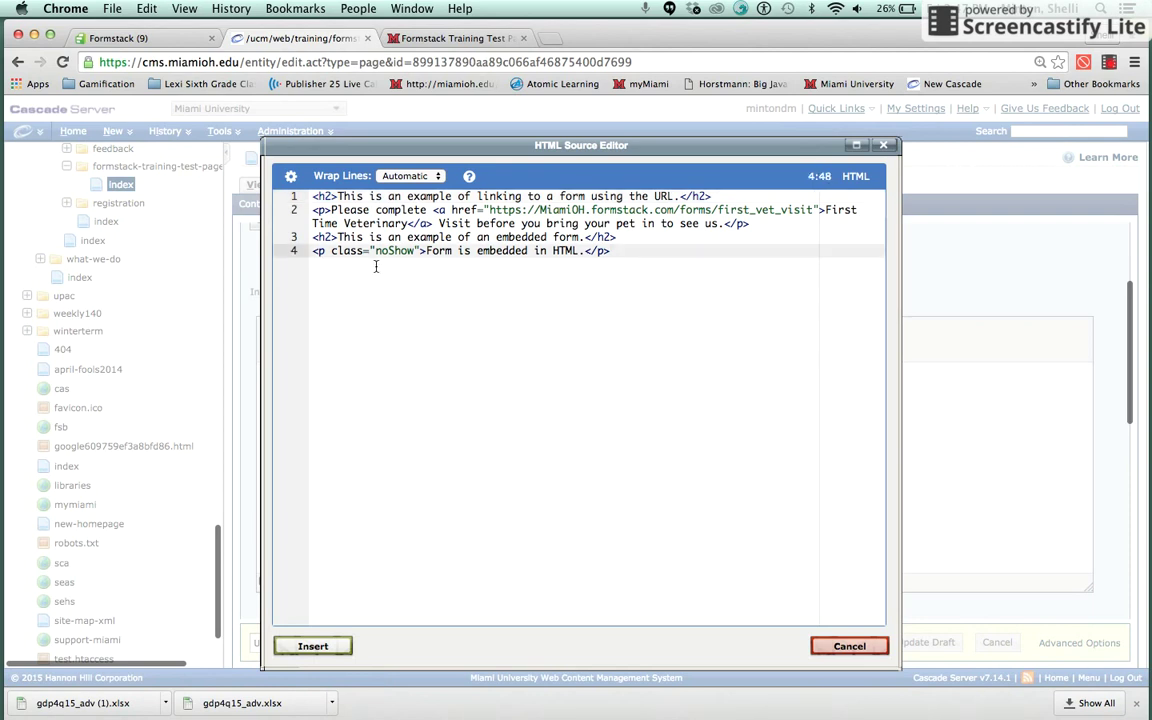
pyautogui.press('Return')
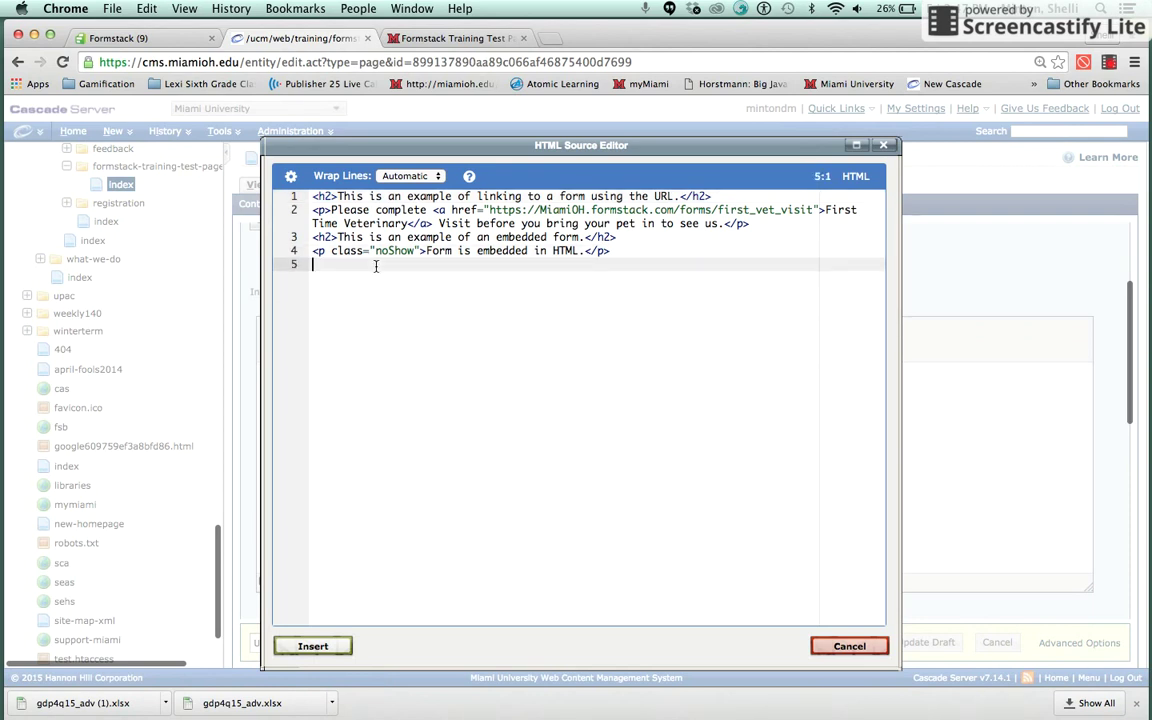
pyautogui.press('super+v')
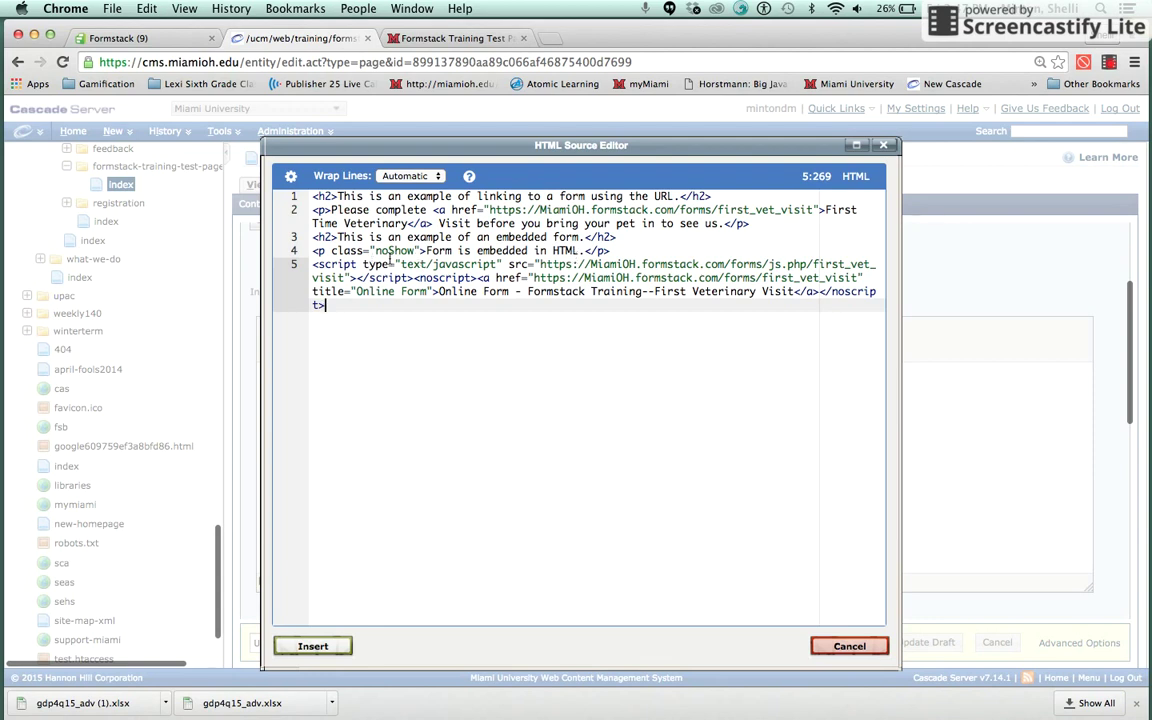
pyautogui.click(313, 646)
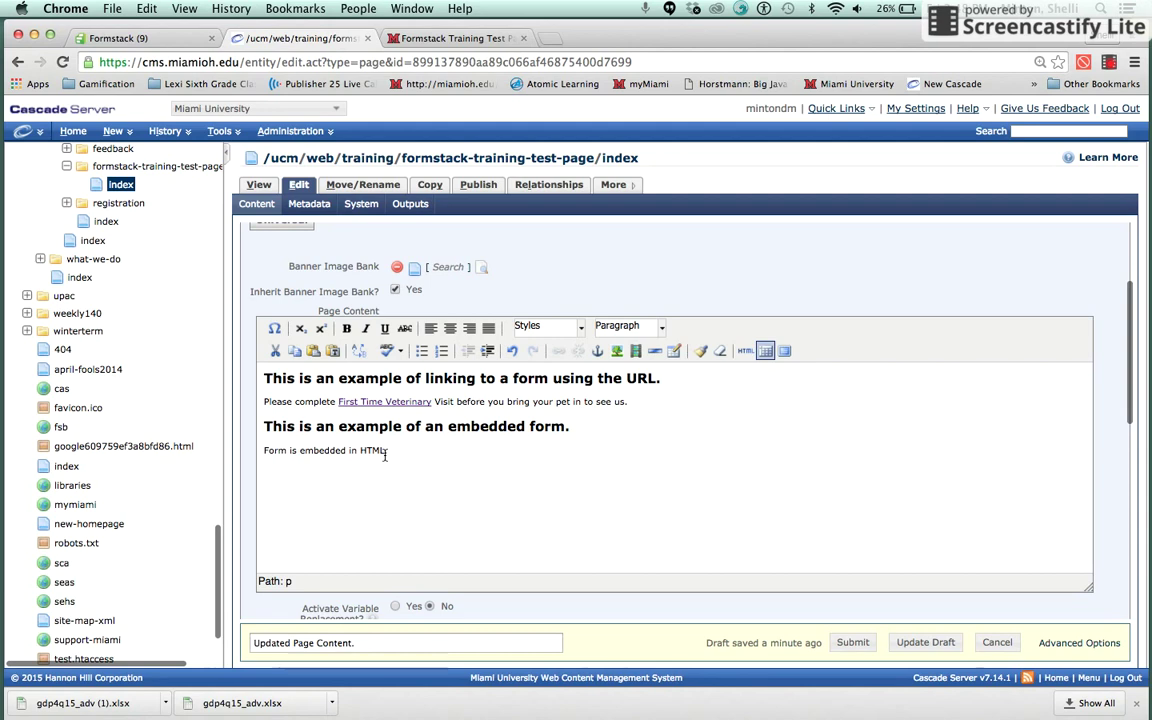
# Step: Submit the page edits, ignoring the links flagged by the link check, and publish the page to the MiamiOH Test destination only
pyautogui.click(857, 644)
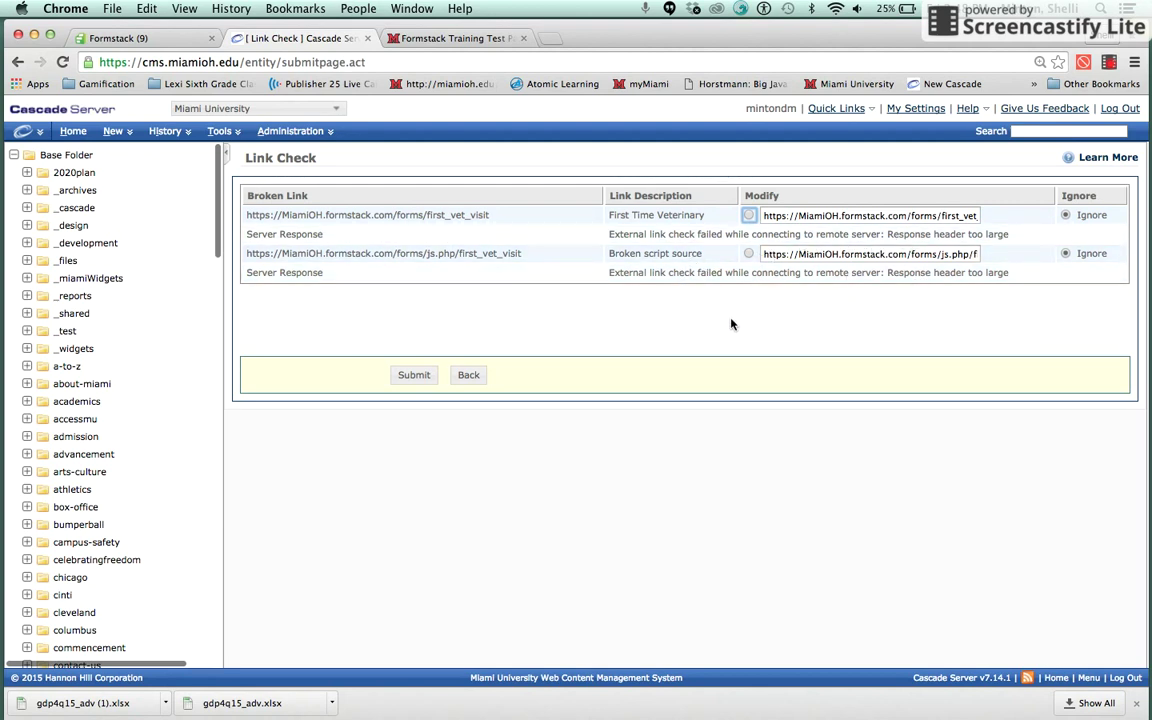
pyautogui.click(416, 374)
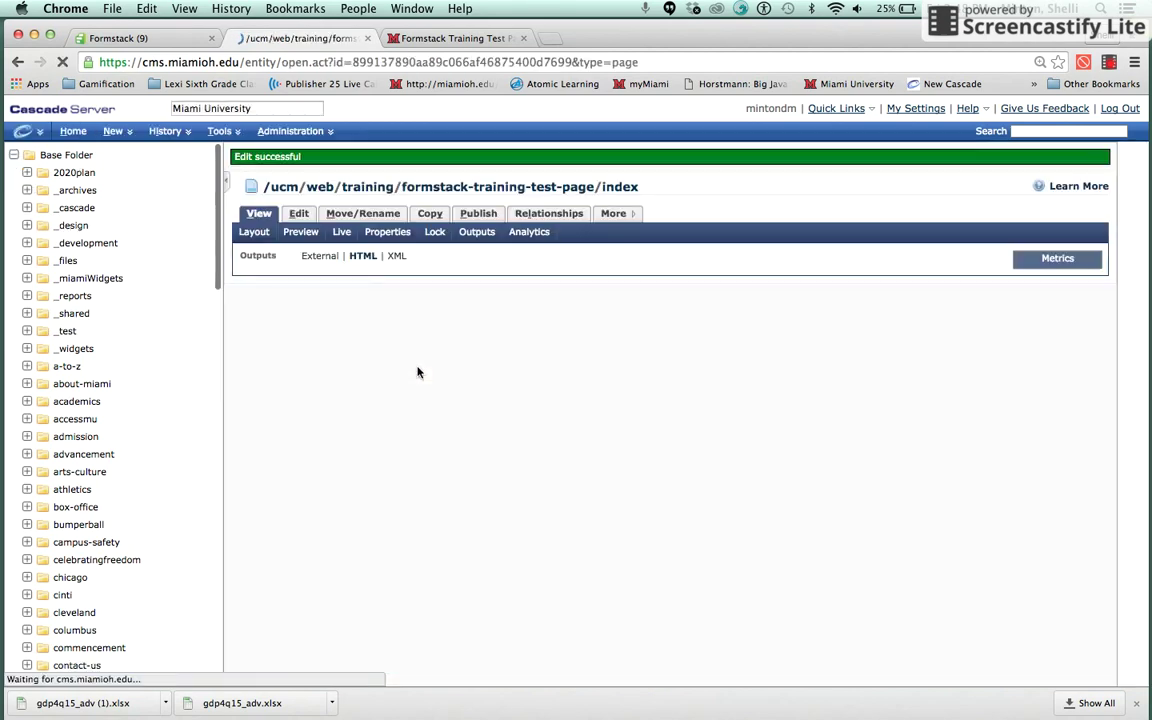
pyautogui.click(478, 213)
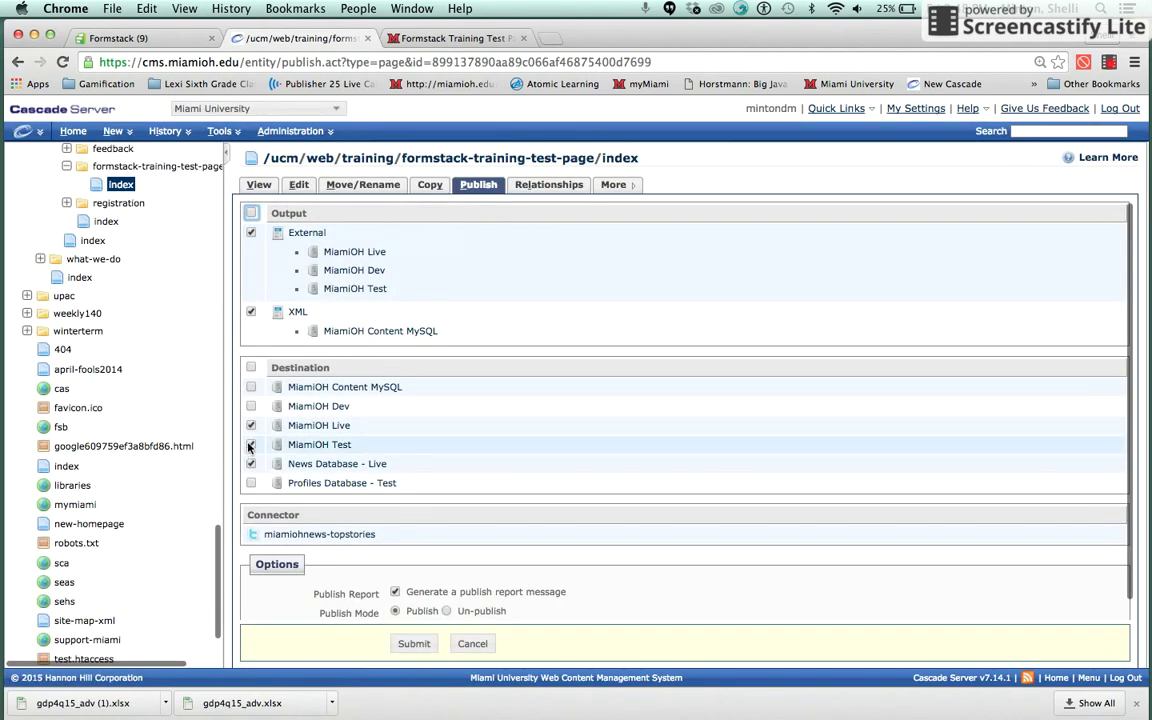
pyautogui.click(251, 464)
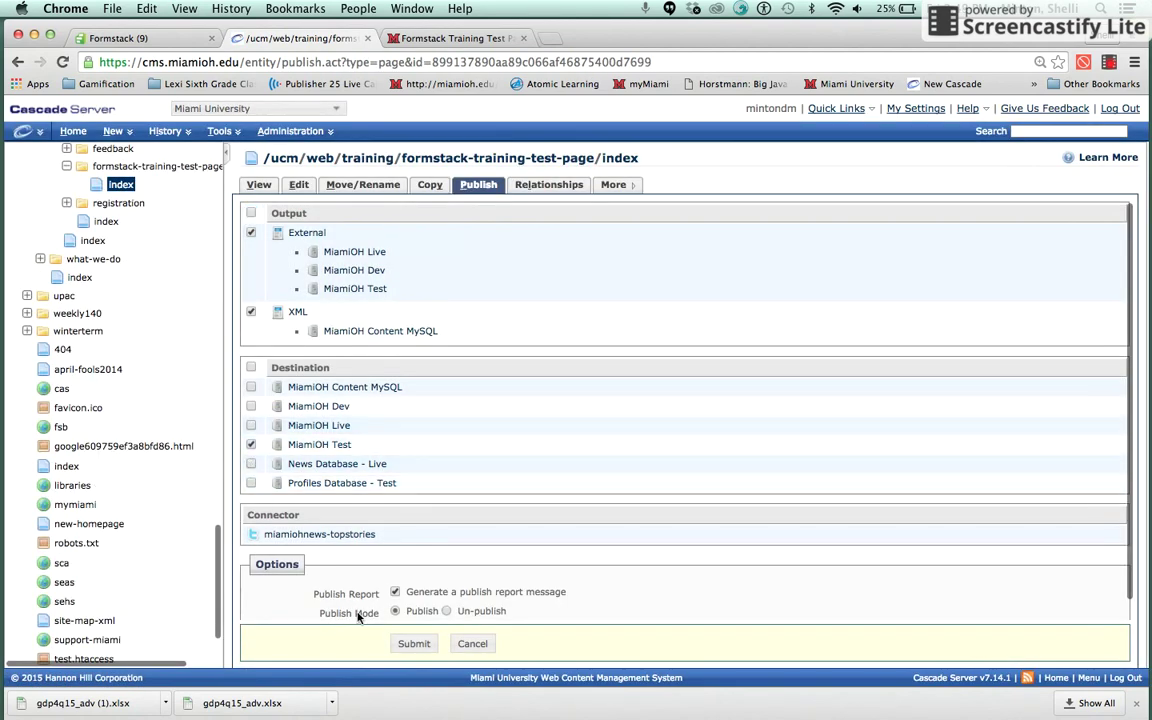
pyautogui.click(413, 644)
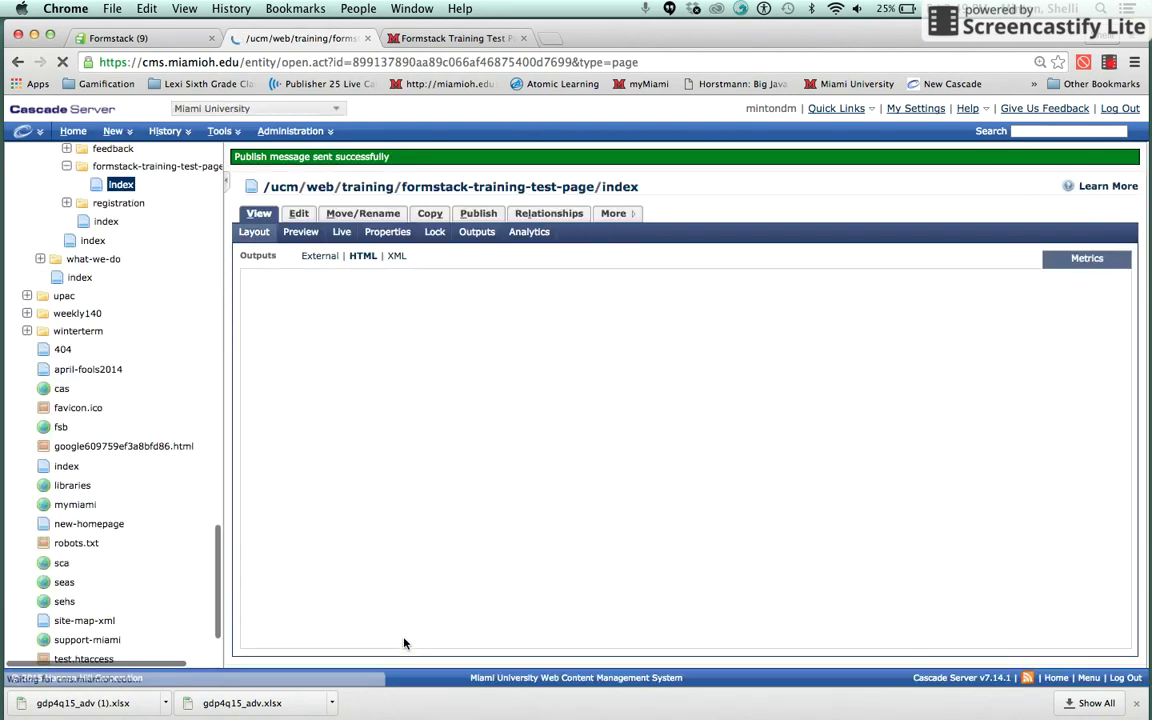
# Step: Reload the Formstack Training Test Page on the staging site, test its "First Time Veterinary" link and return to the page
pyautogui.click(458, 38)
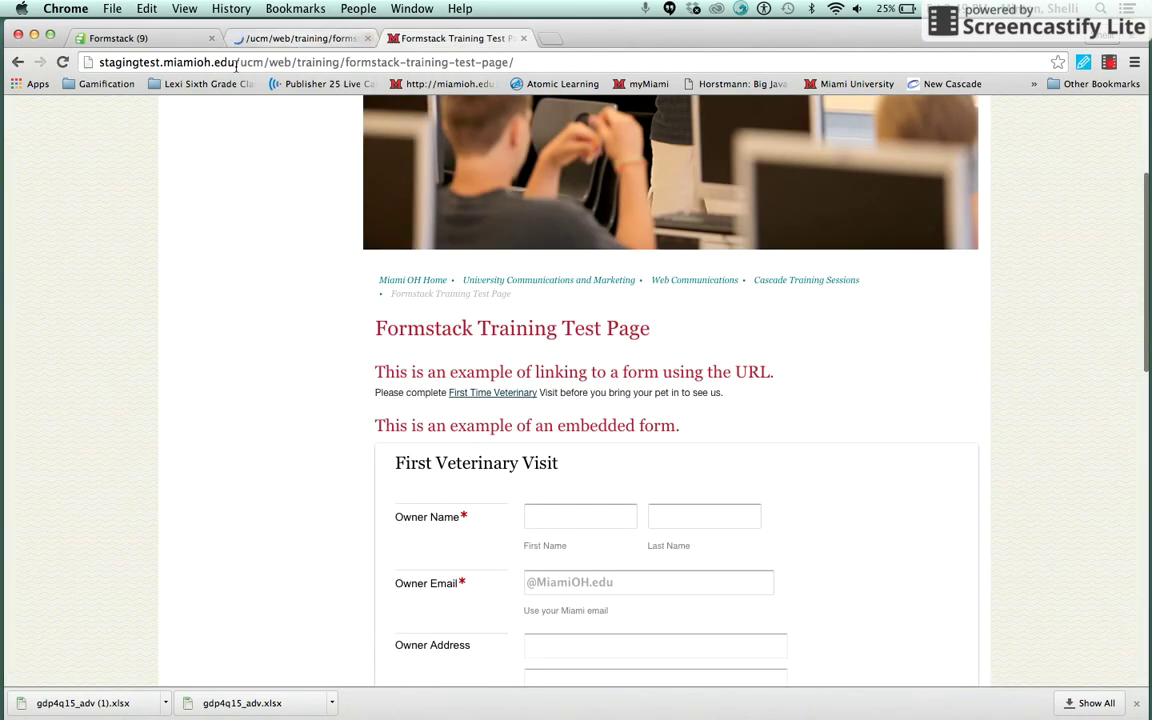
pyautogui.click(62, 62)
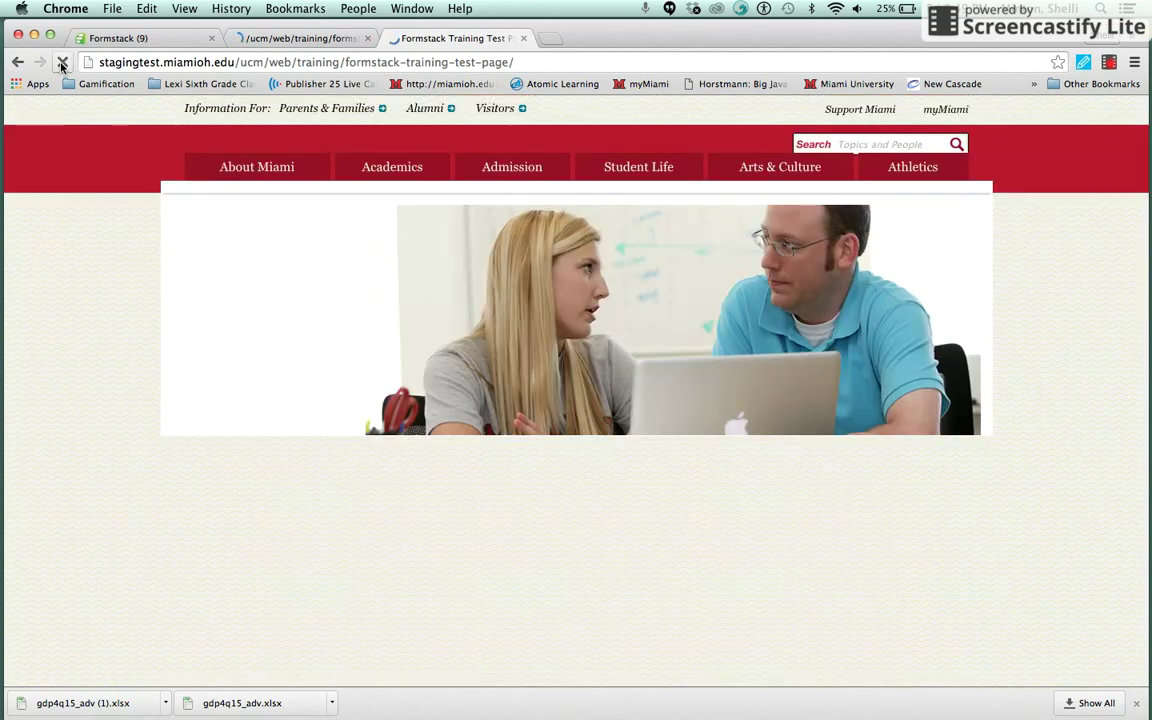
pyautogui.scroll(-3, 337, 304)
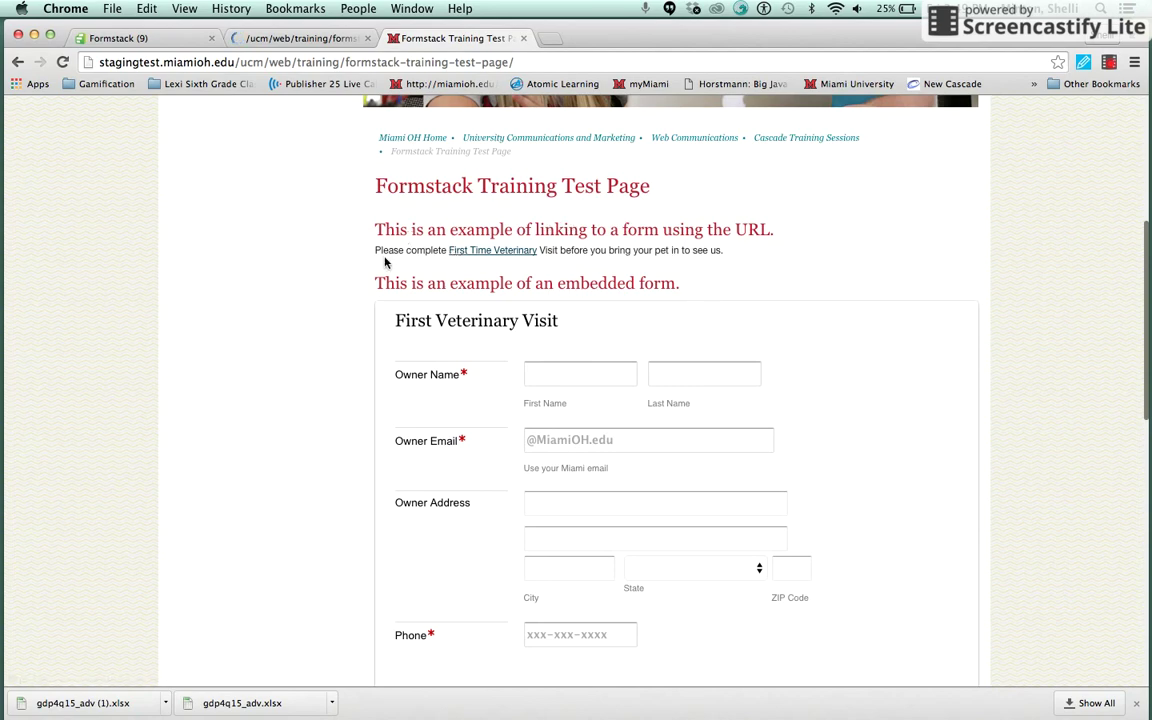
pyautogui.click(496, 256)
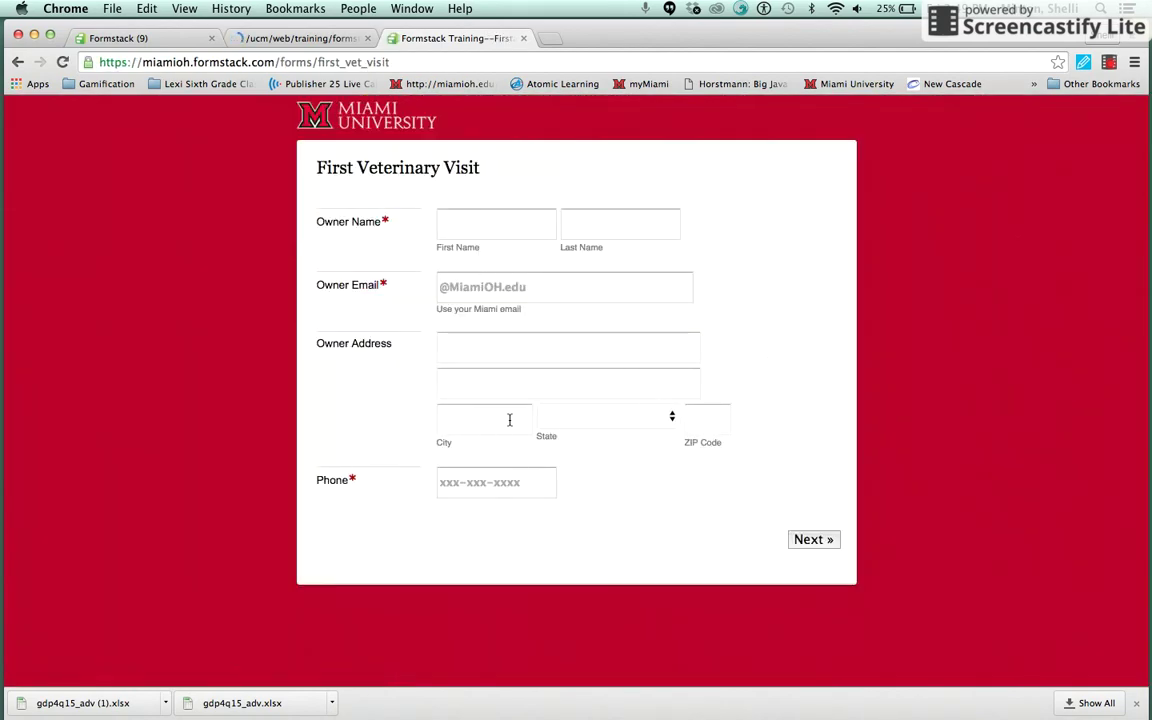
pyautogui.click(19, 63)
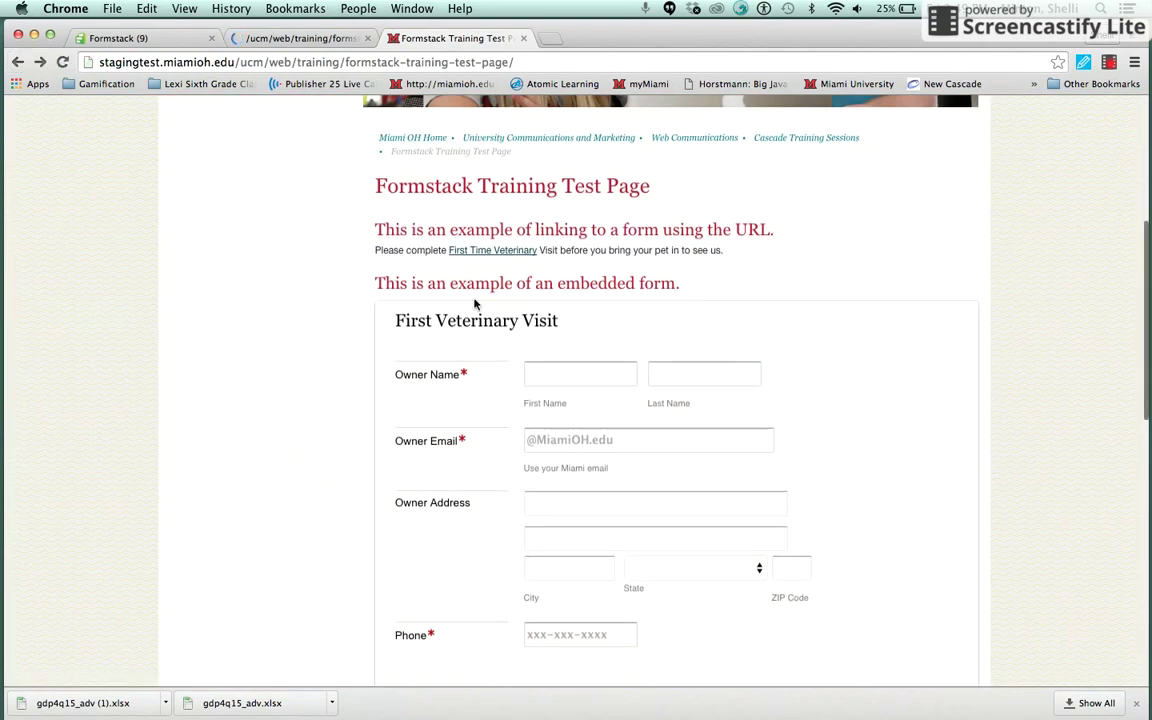
# Step: Review the embedded First Veterinary Visit form on the staging page
pyautogui.scroll(-3, 643, 280)
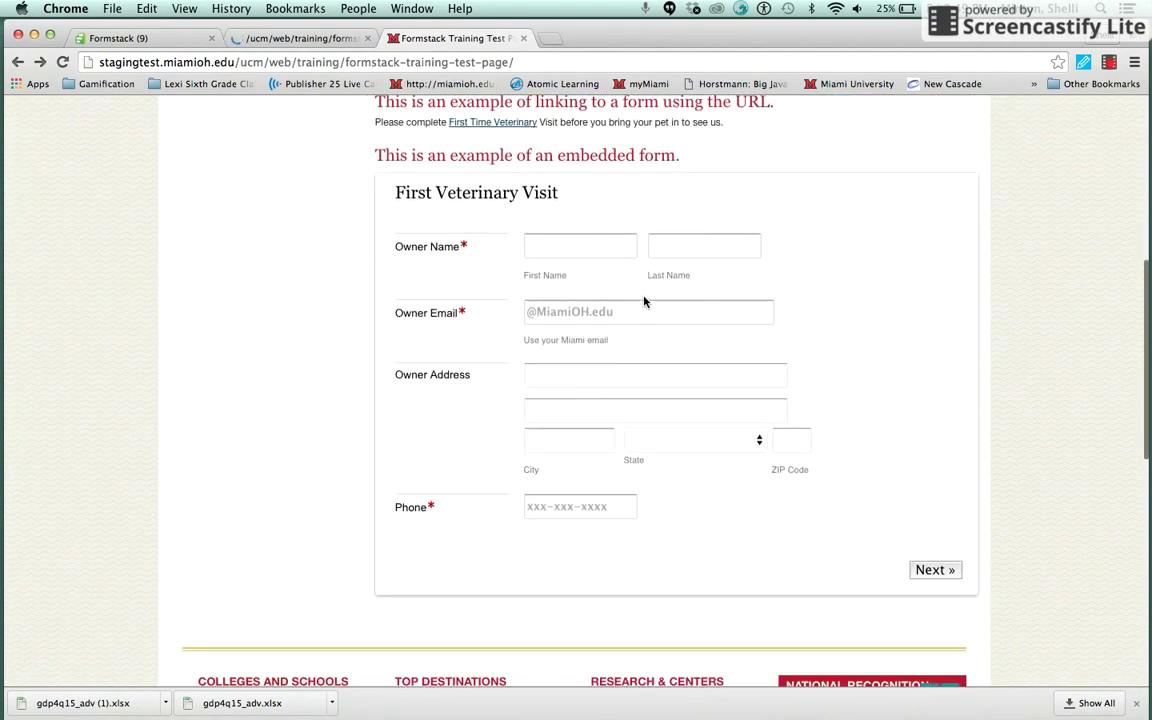
pyautogui.scroll(-7, 643, 300)
pyautogui.scroll(6, 643, 300)
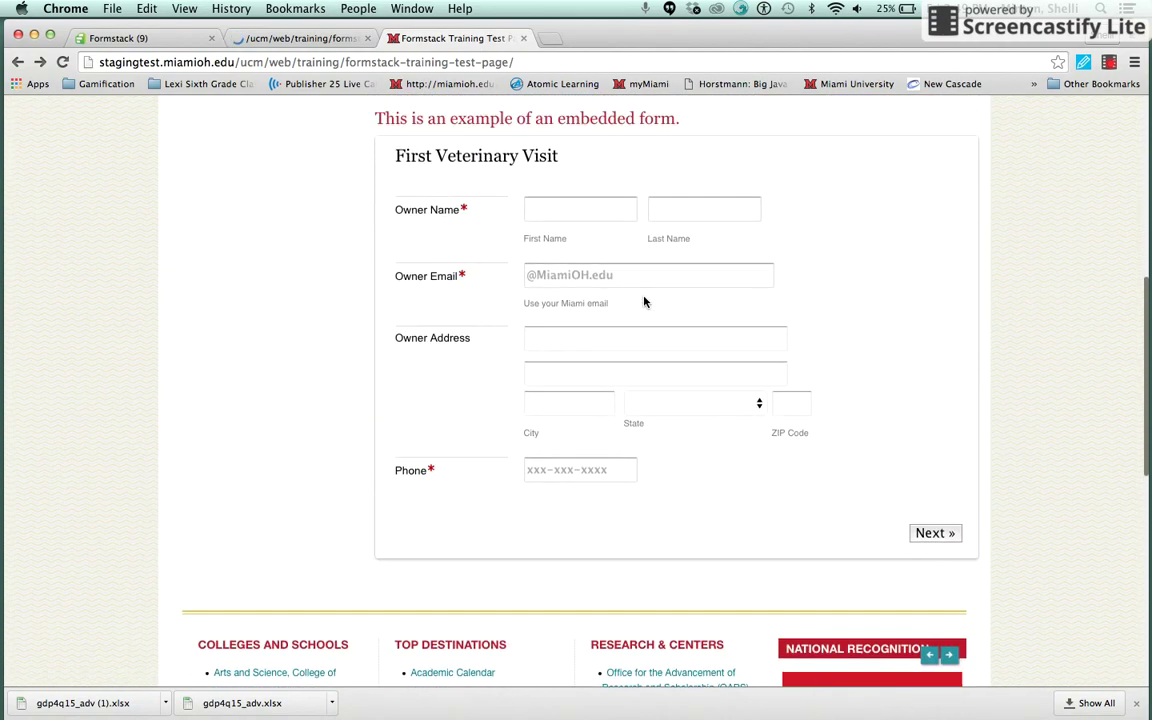
pyautogui.scroll(2, 643, 302)
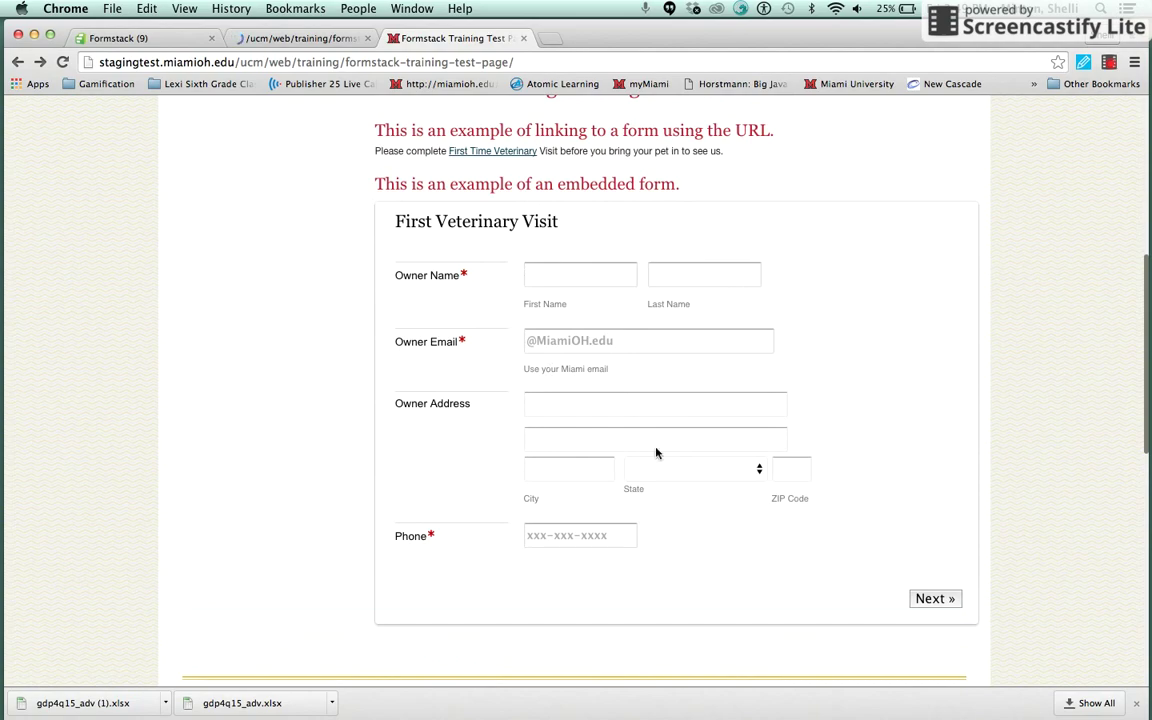